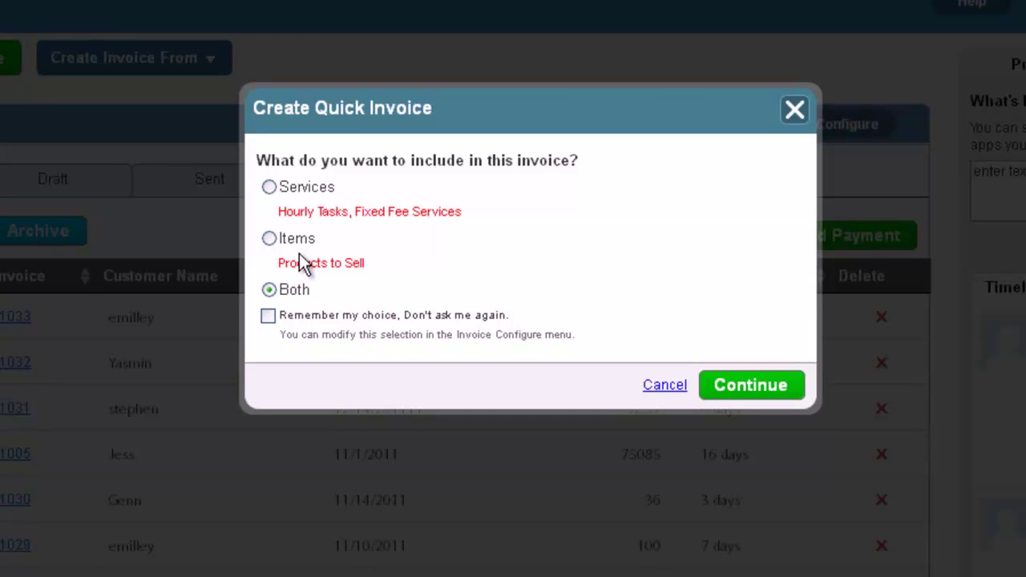
Start a quick invoice that includes only items and select an existing customer for it.
{"action": "left_click", "coordinate": [270, 243]}
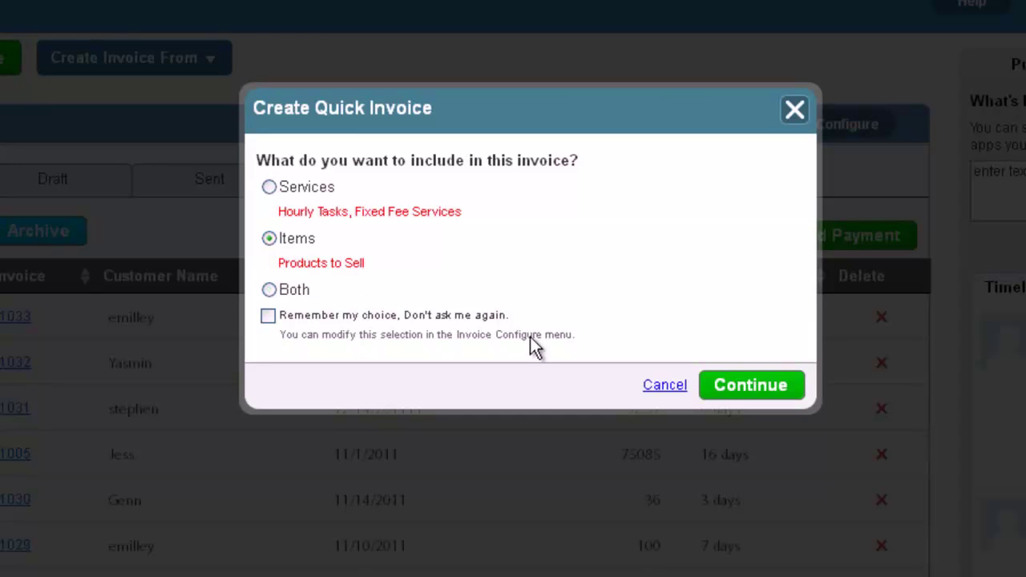
{"action": "left_click", "coordinate": [742, 387]}
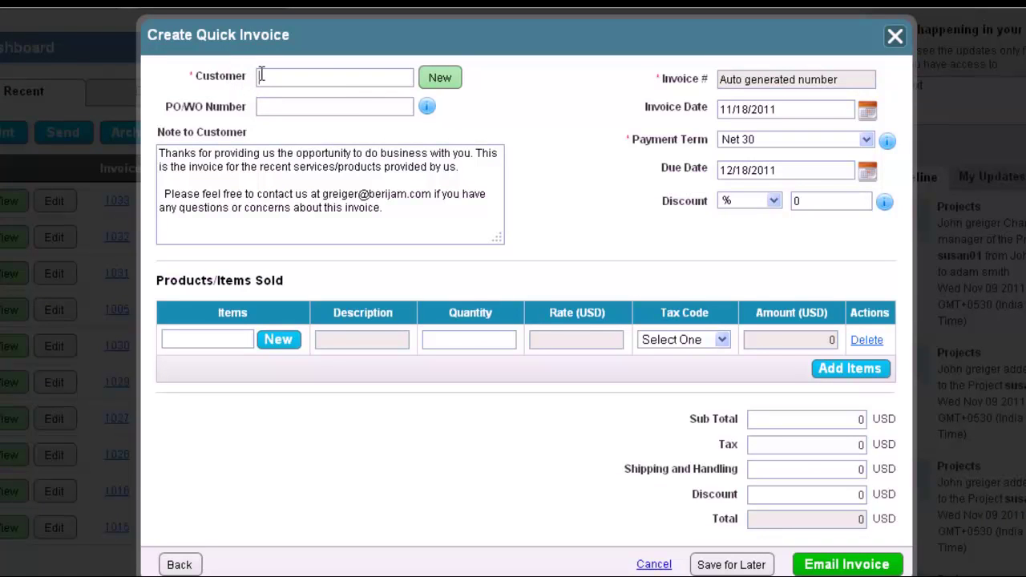
{"action": "type", "text": "ed"}
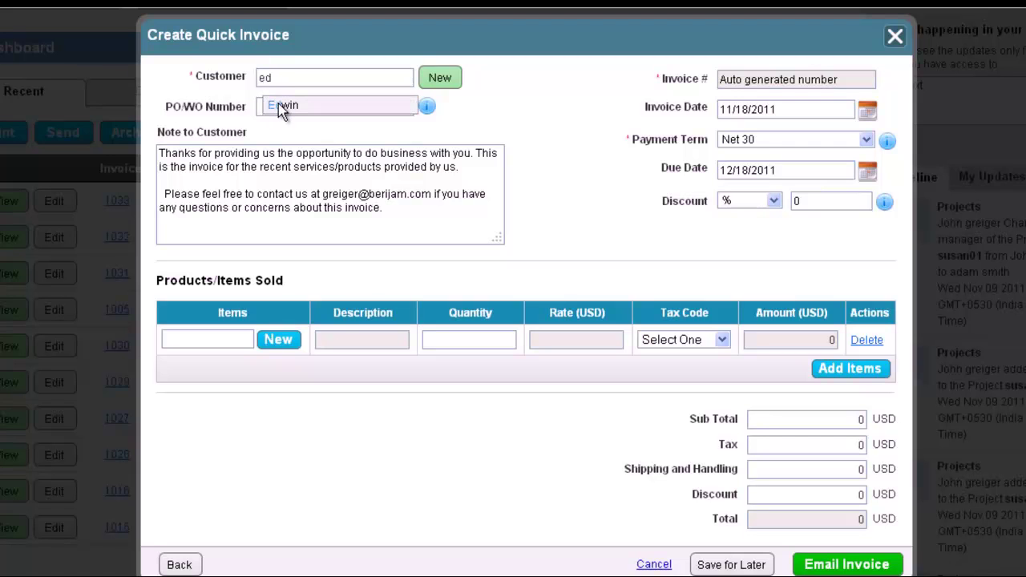
{"action": "left_click", "coordinate": [280, 106]}
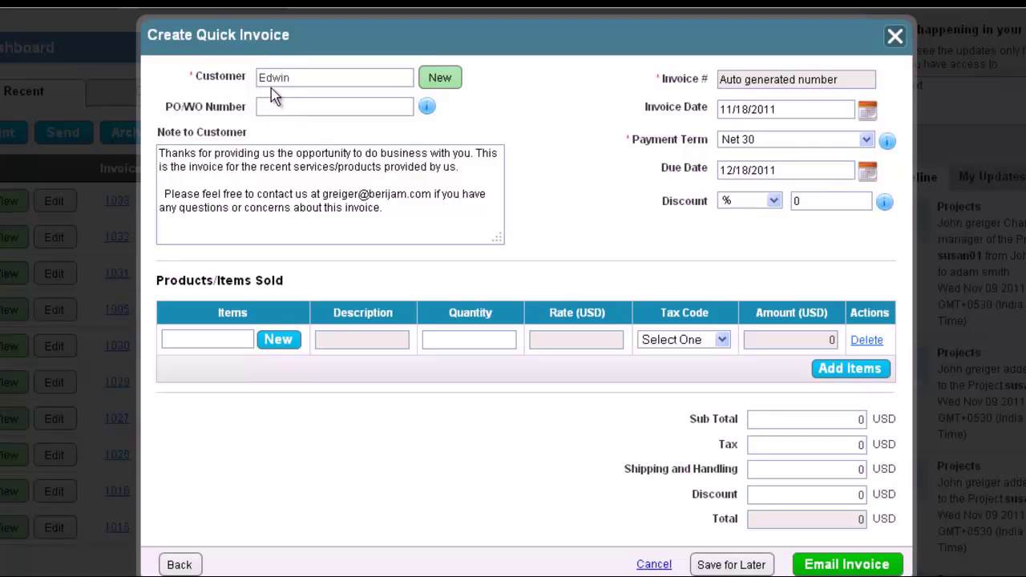
Create a new customer with customer number, name, email, account rep, annual revenue of 85000 USD and industry Retailing.
{"action": "left_click", "coordinate": [437, 80]}
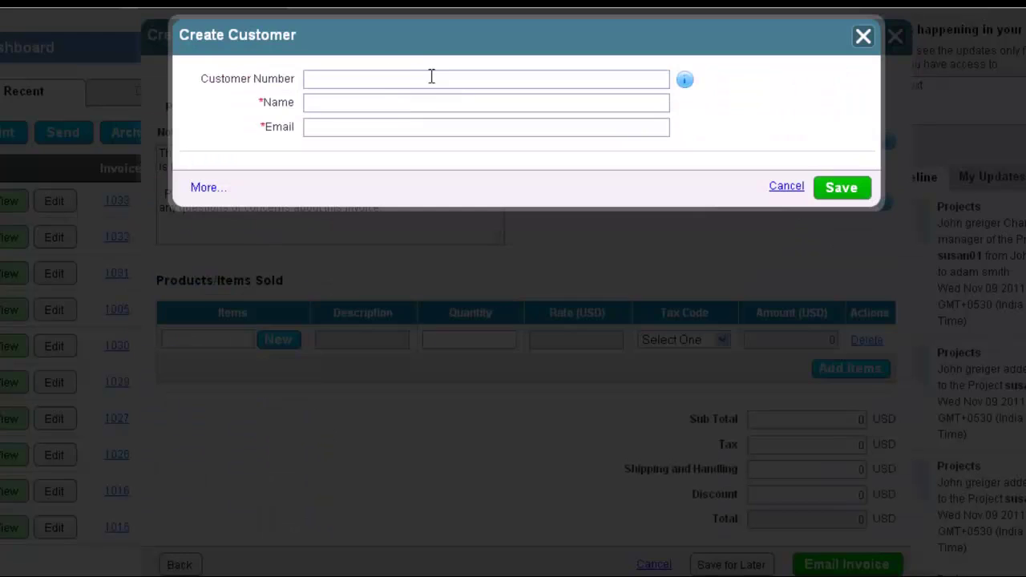
{"action": "left_click", "coordinate": [205, 187]}
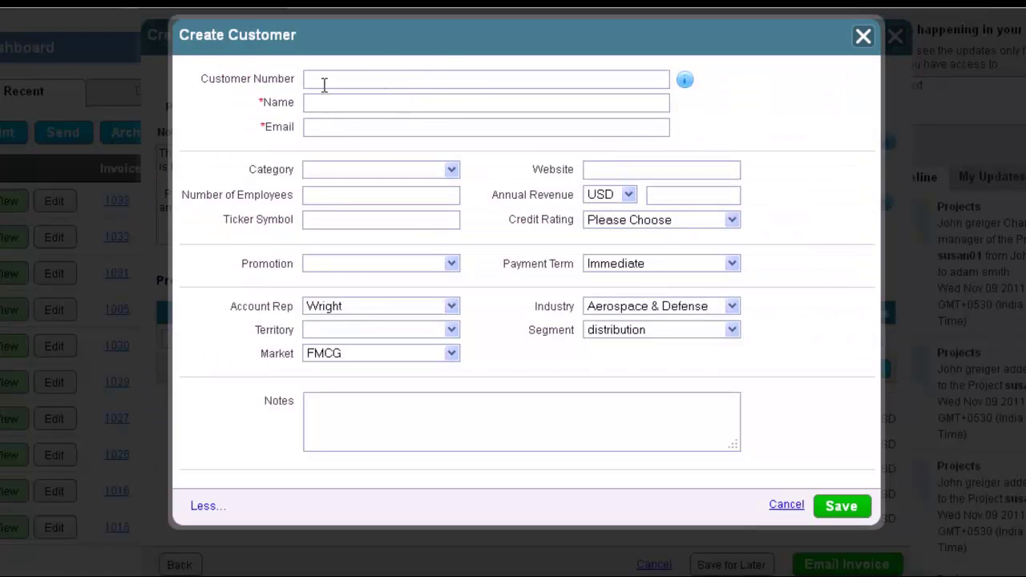
{"action": "type", "text": "cus-01"}
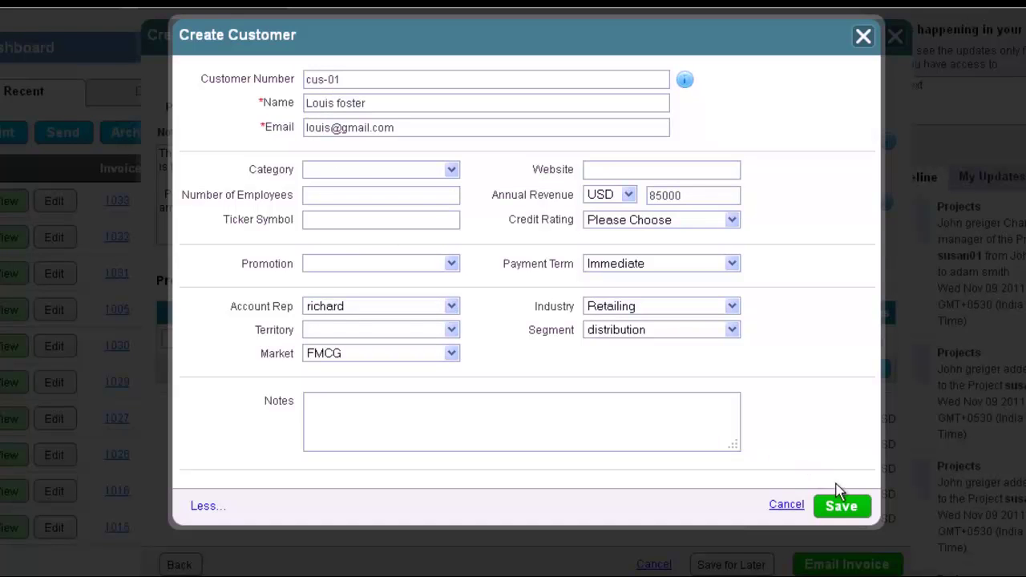
{"action": "left_click", "coordinate": [841, 506]}
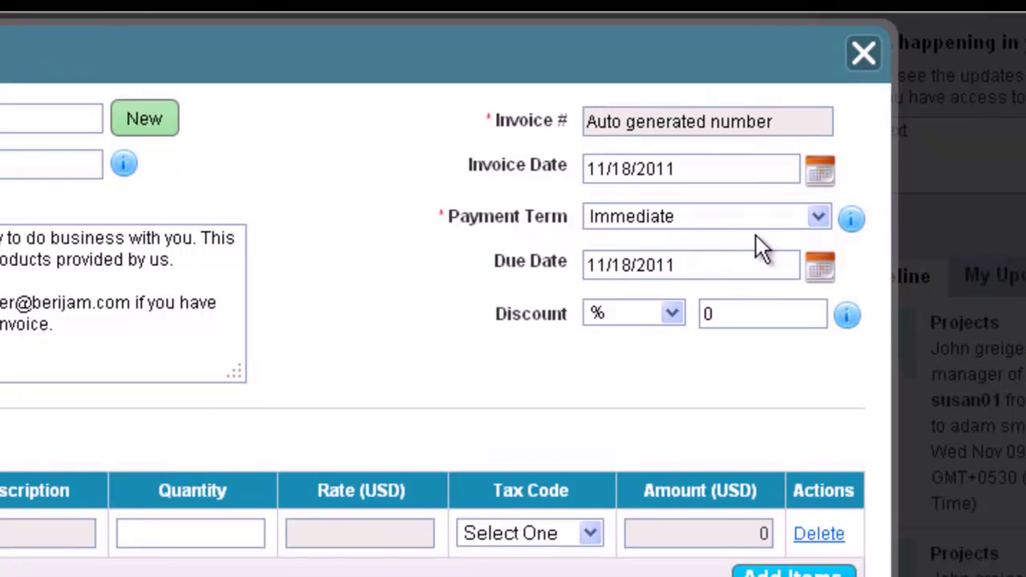
Set the invoice's payment term to Immediate and its due date to 12/23/2011.
{"action": "left_click", "coordinate": [814, 221]}
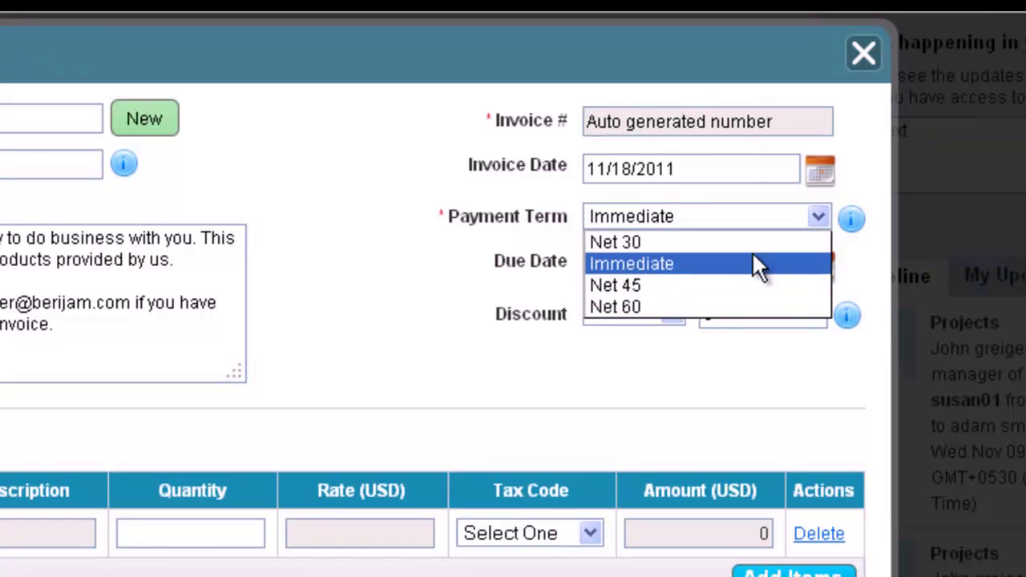
{"action": "left_click", "coordinate": [677, 263]}
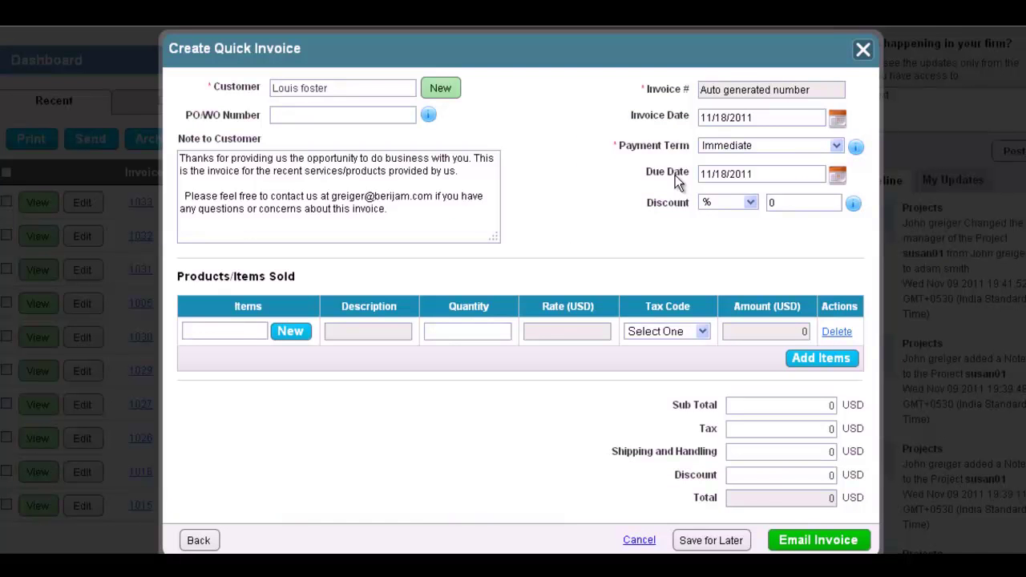
{"action": "left_click", "coordinate": [836, 176]}
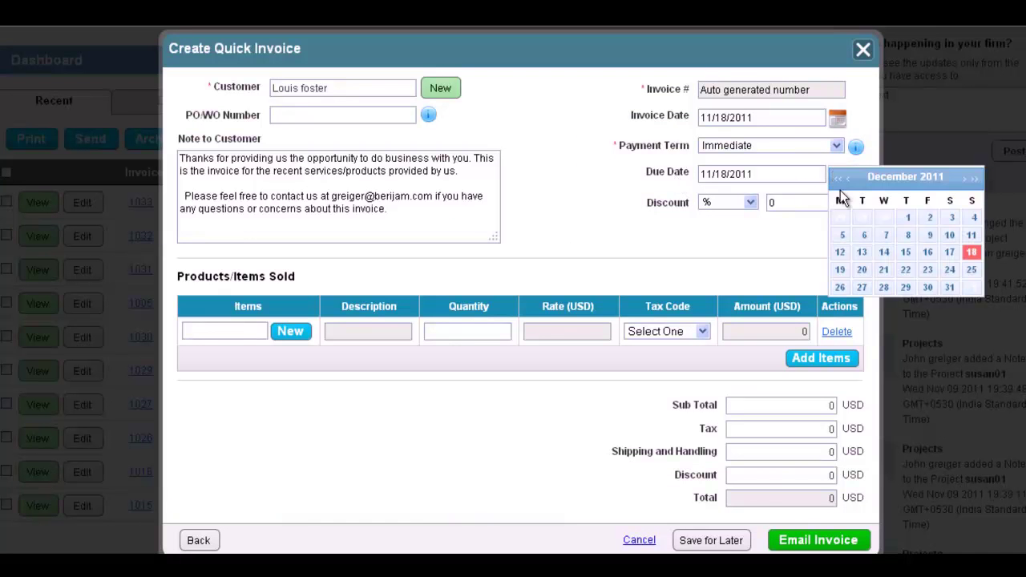
{"action": "left_click", "coordinate": [929, 270]}
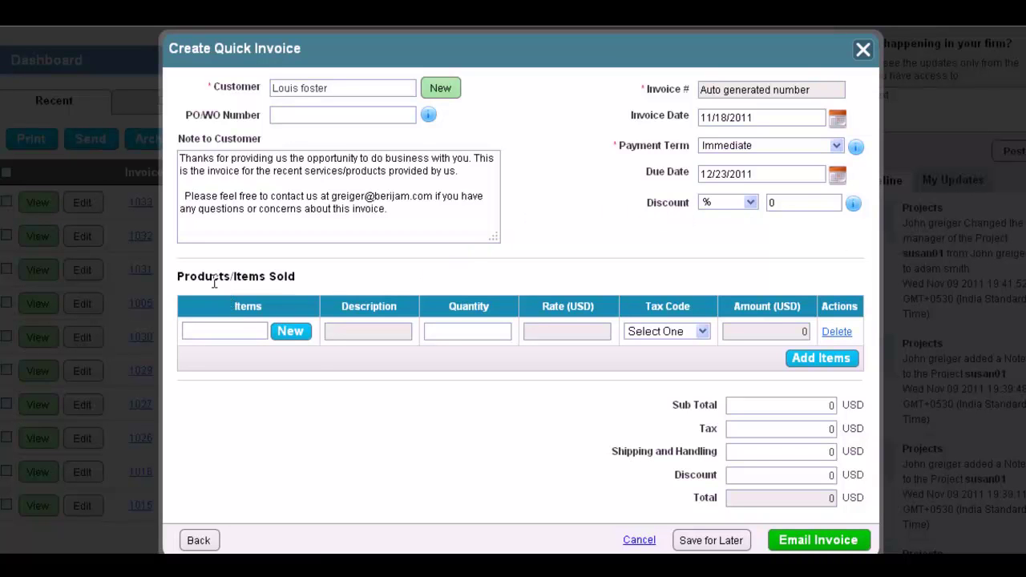
Put the existing item shoes on the invoice's first product line.
{"action": "left_click", "coordinate": [215, 332]}
{"action": "type", "text": "s"}
{"action": "left_click", "coordinate": [221, 357]}
Create a new item for the invoice line named sandals, with item code 001 and a price of 55 USD.
{"action": "left_click", "coordinate": [290, 331]}
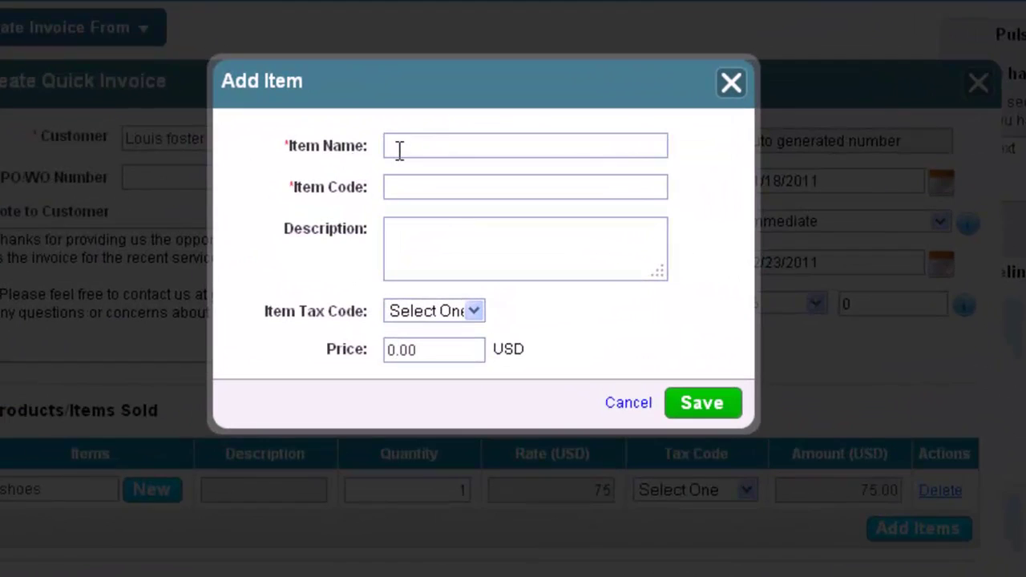
{"action": "left_click", "coordinate": [461, 177]}
{"action": "type", "text": "shndals"}
{"action": "left_click", "coordinate": [425, 192]}
{"action": "type", "text": "001"}
{"action": "key", "text": "Tab"}
{"action": "key", "text": "Tab"}
{"action": "key", "text": "Tab"}
{"action": "type", "text": "55"}
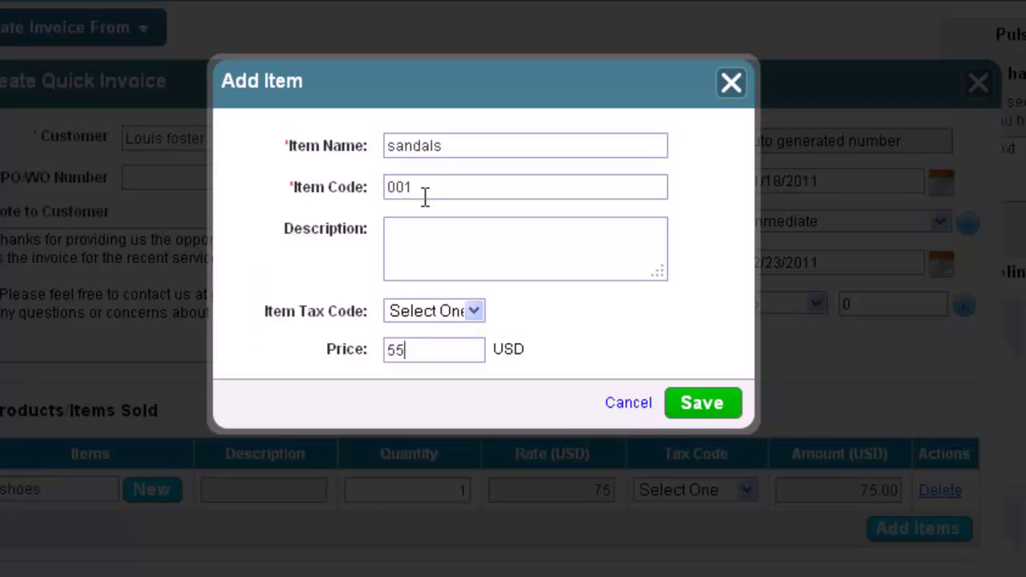
{"action": "left_click", "coordinate": [692, 406]}
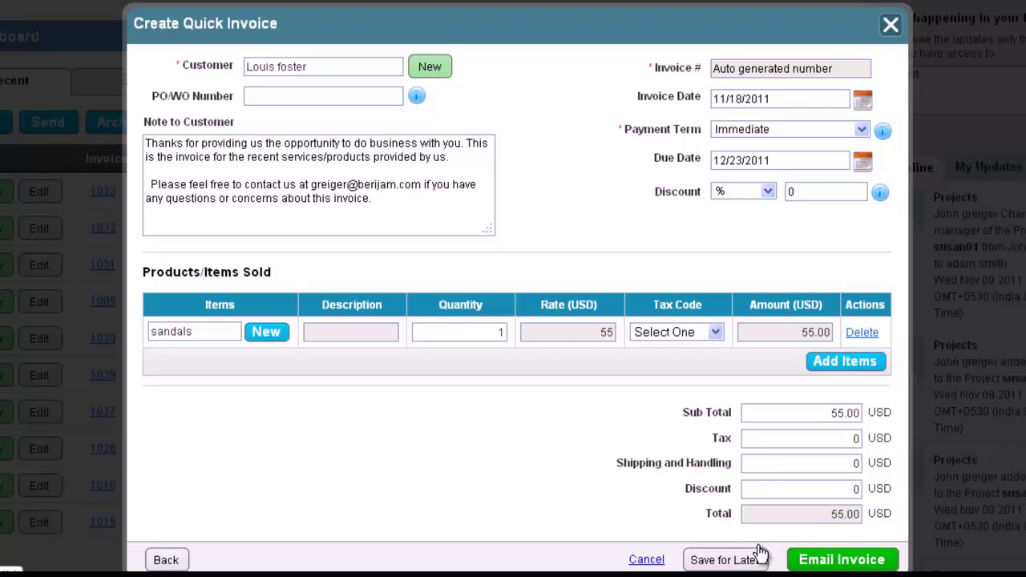
Save the invoice for later and review its customer, date, item and total details.
{"action": "left_click", "coordinate": [729, 558]}
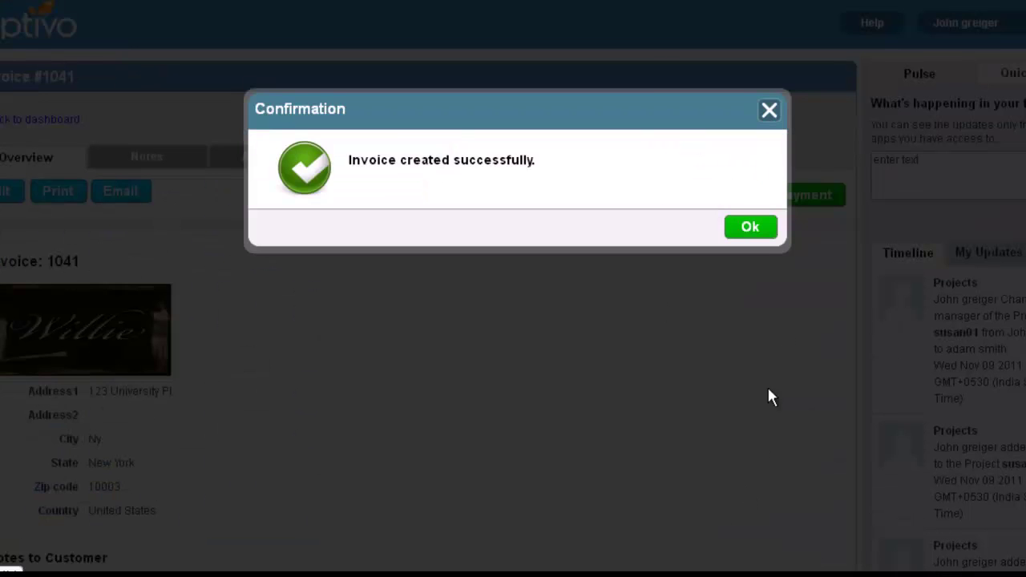
{"action": "left_click", "coordinate": [750, 227]}
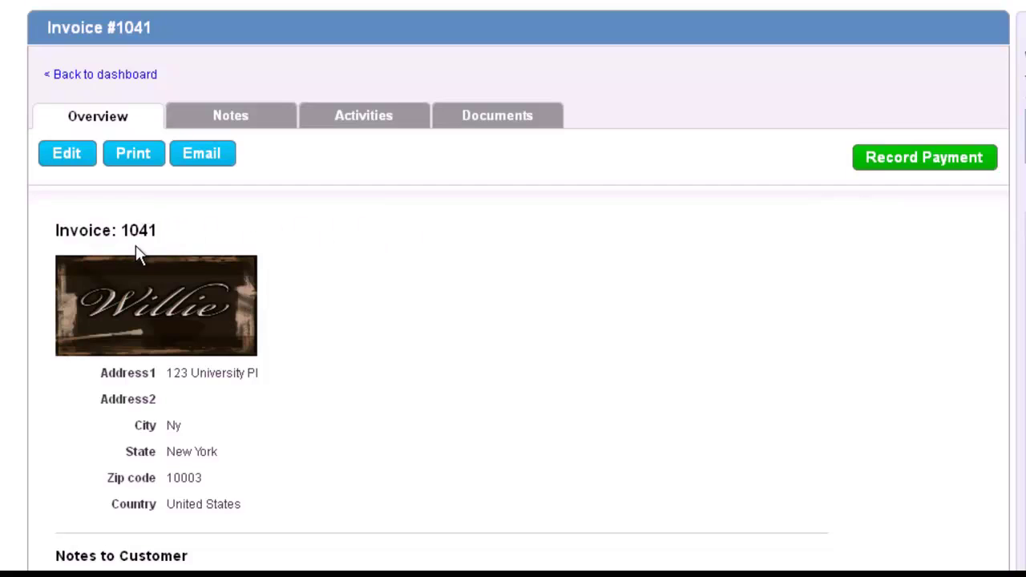
{"action": "scroll", "coordinate": [135, 249], "scroll_direction": "down", "scroll_amount": 6}
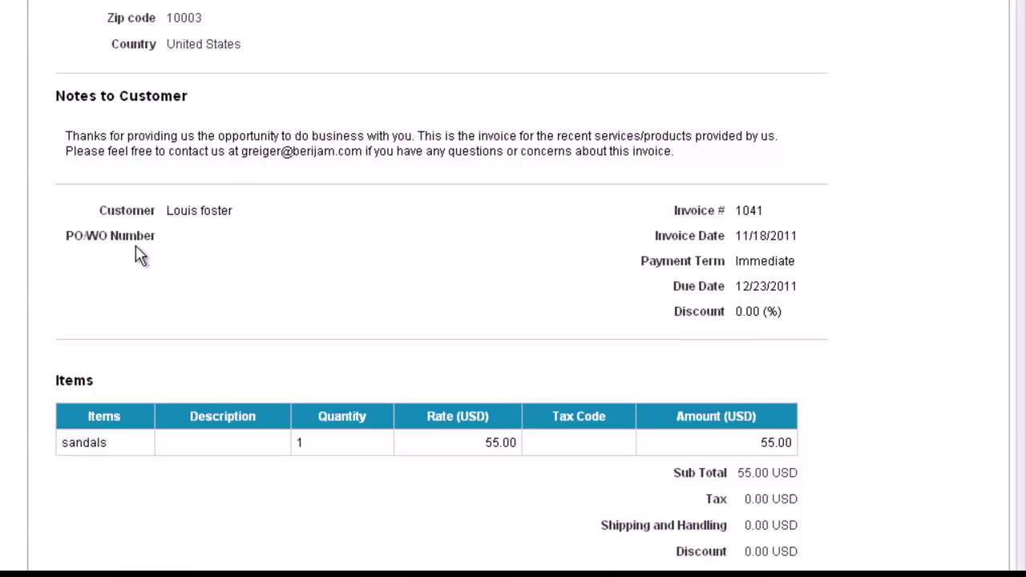
{"action": "scroll", "coordinate": [136, 248], "scroll_direction": "down", "scroll_amount": 3}
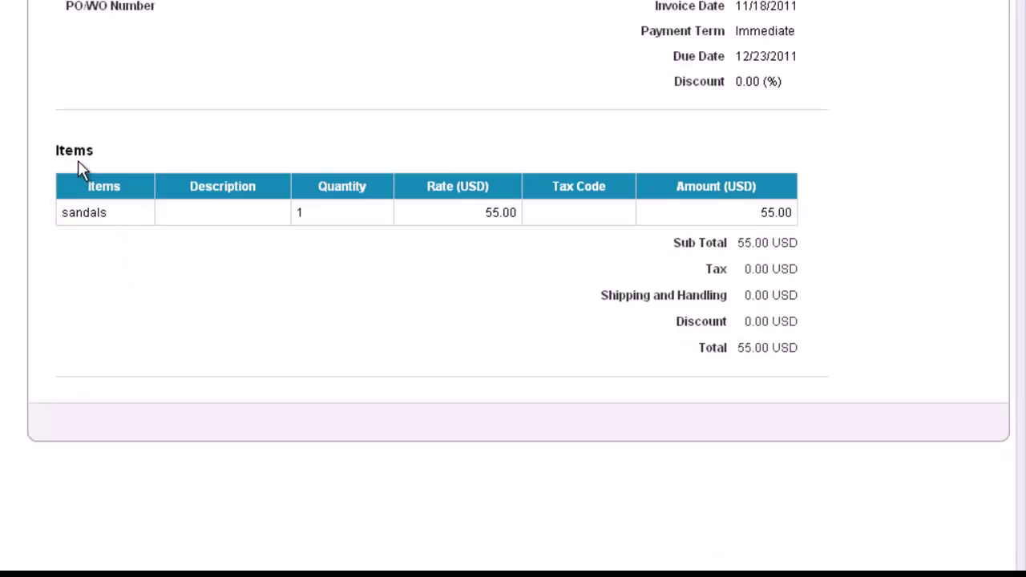
{"action": "scroll", "coordinate": [78, 168], "scroll_direction": "up", "scroll_amount": 9}
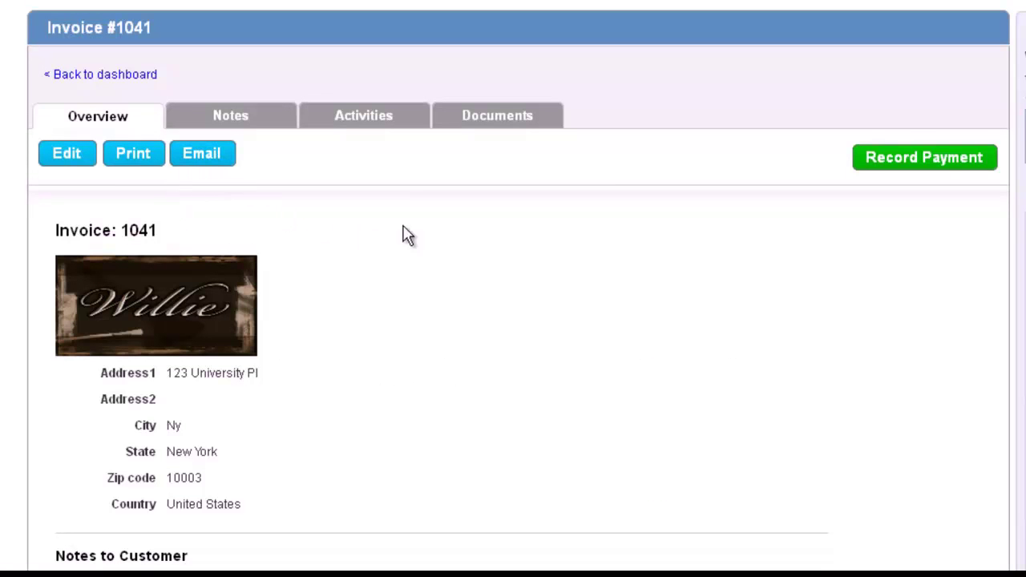
Record the invoice's payment with payment type Paypal Checkout and return to the dashboard's paid invoices.
{"action": "left_click", "coordinate": [933, 165]}
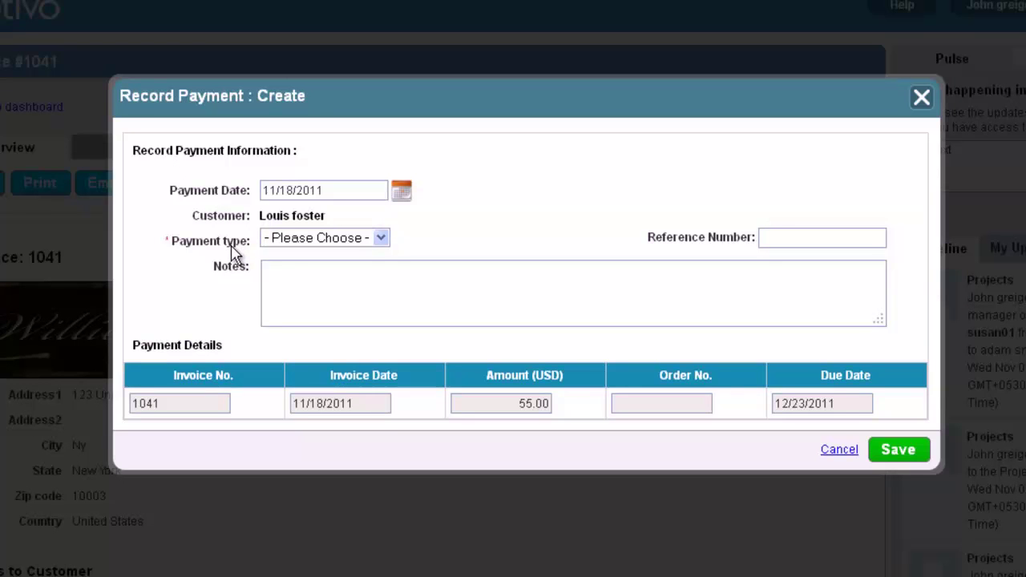
{"action": "left_click", "coordinate": [382, 238]}
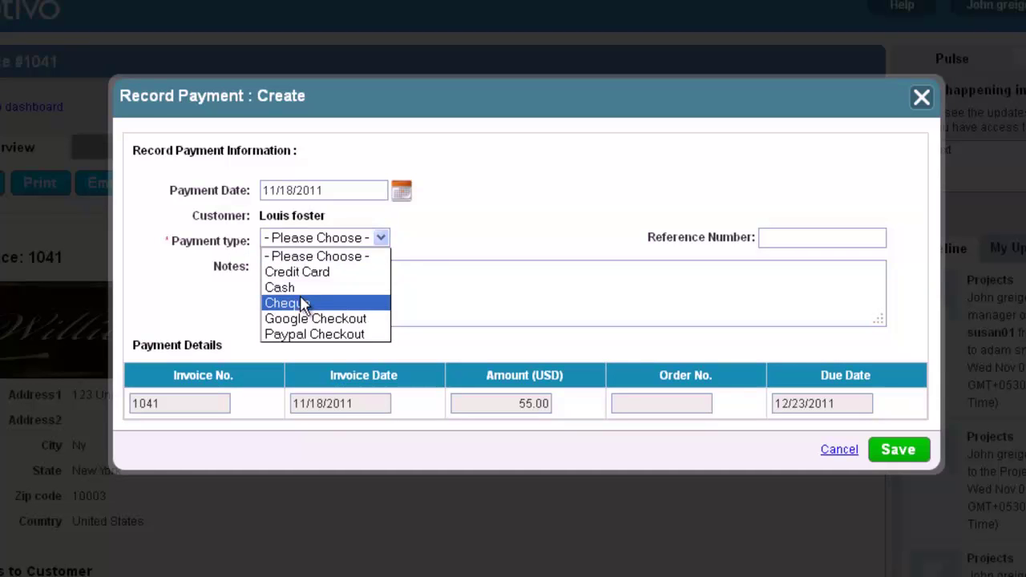
{"action": "left_click", "coordinate": [305, 336]}
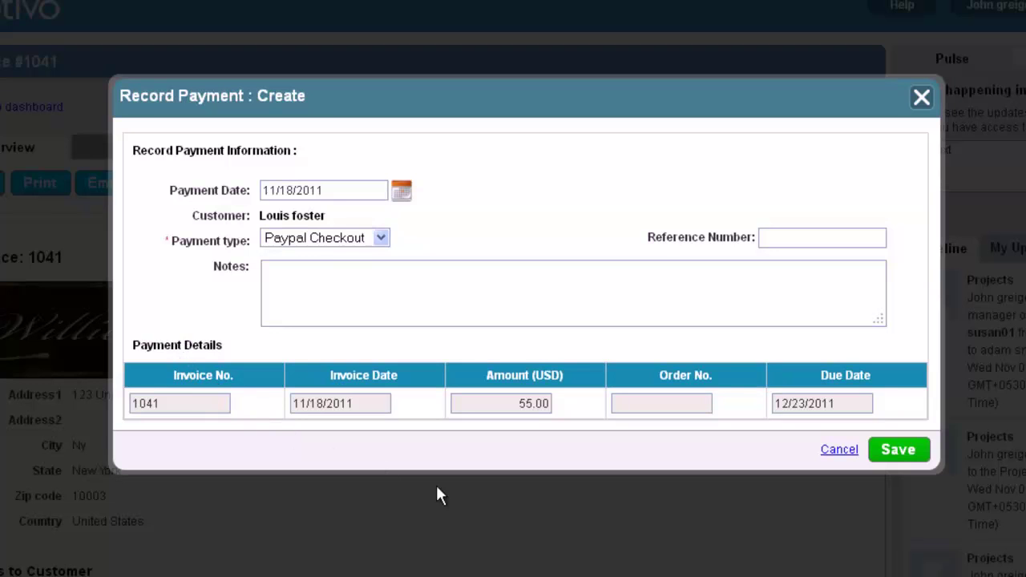
{"action": "left_click", "coordinate": [910, 451]}
{"action": "left_click", "coordinate": [772, 221]}
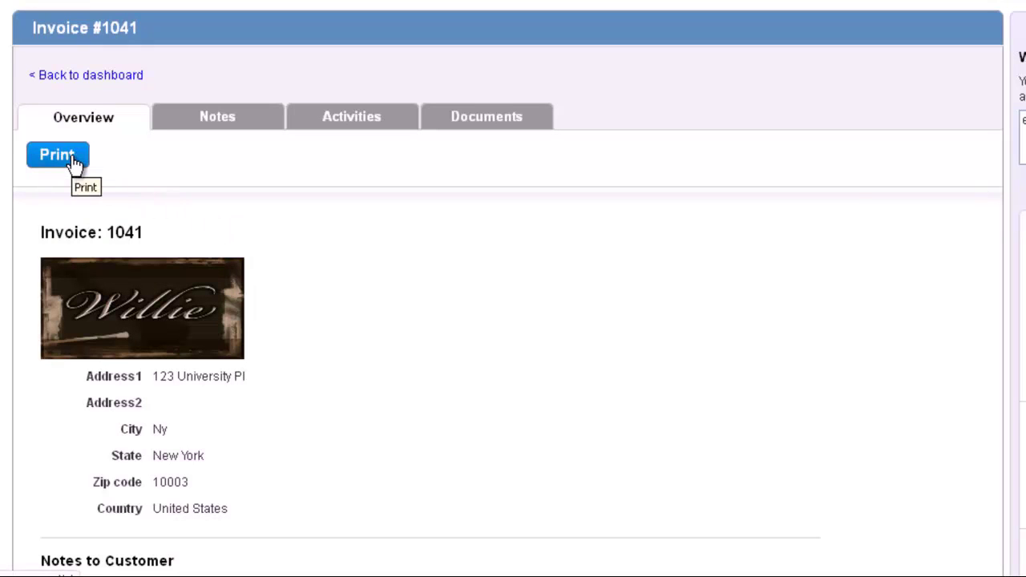
{"action": "left_click", "coordinate": [69, 75]}
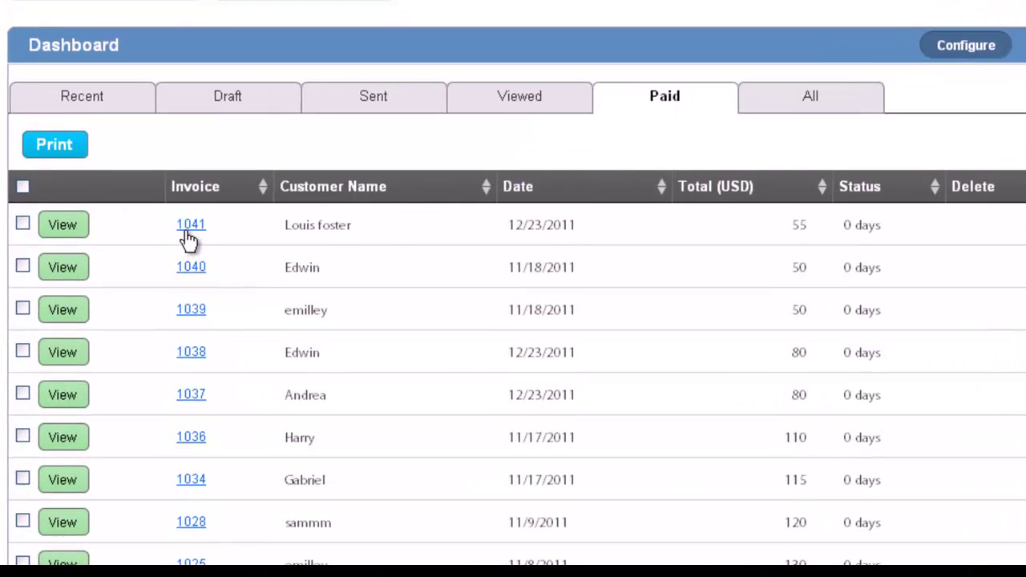